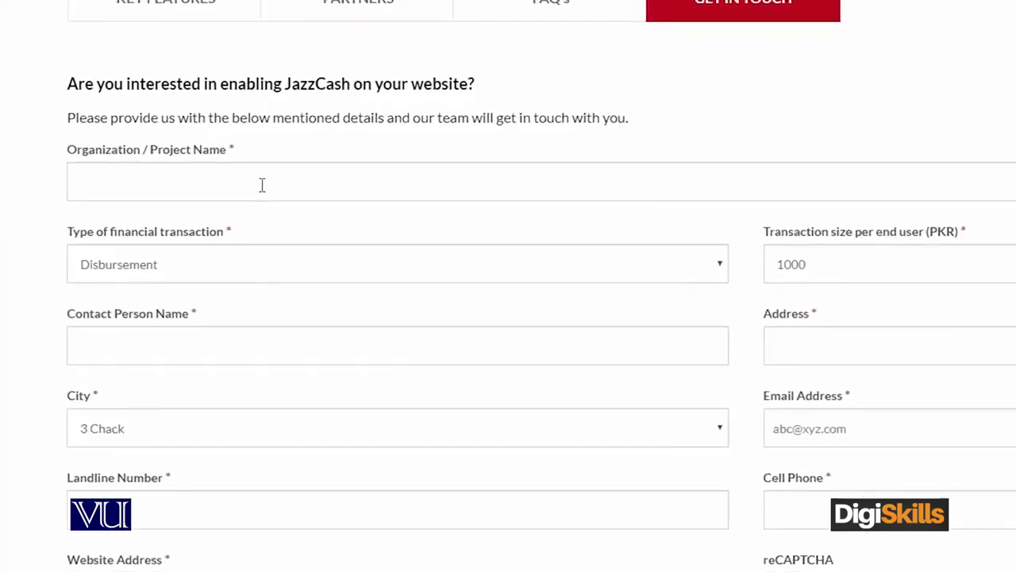
# Enter 'VU' as the organisation name and choose E-commerce as the transaction type
pyautogui.click(262, 185)
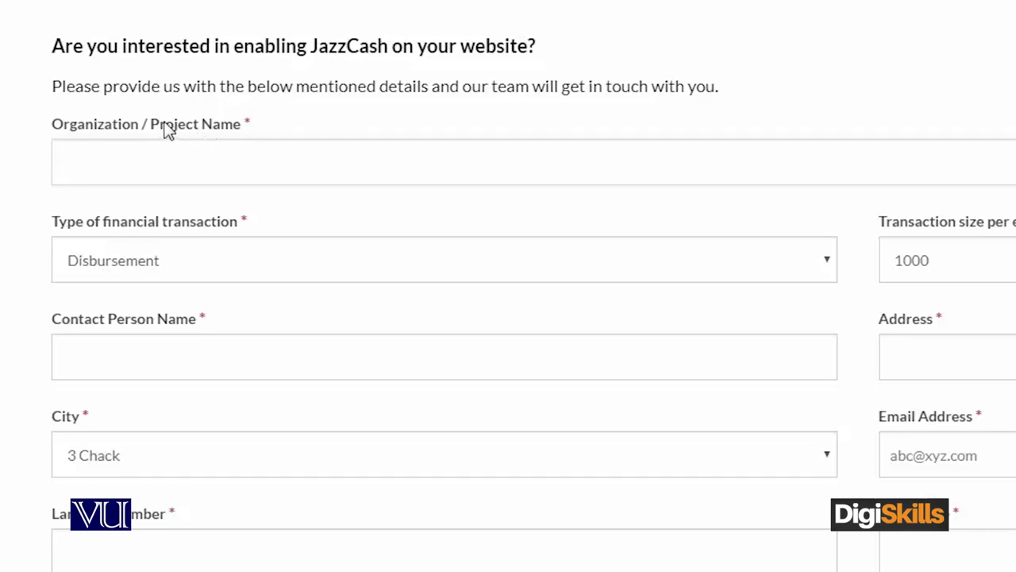
pyautogui.write('VU')
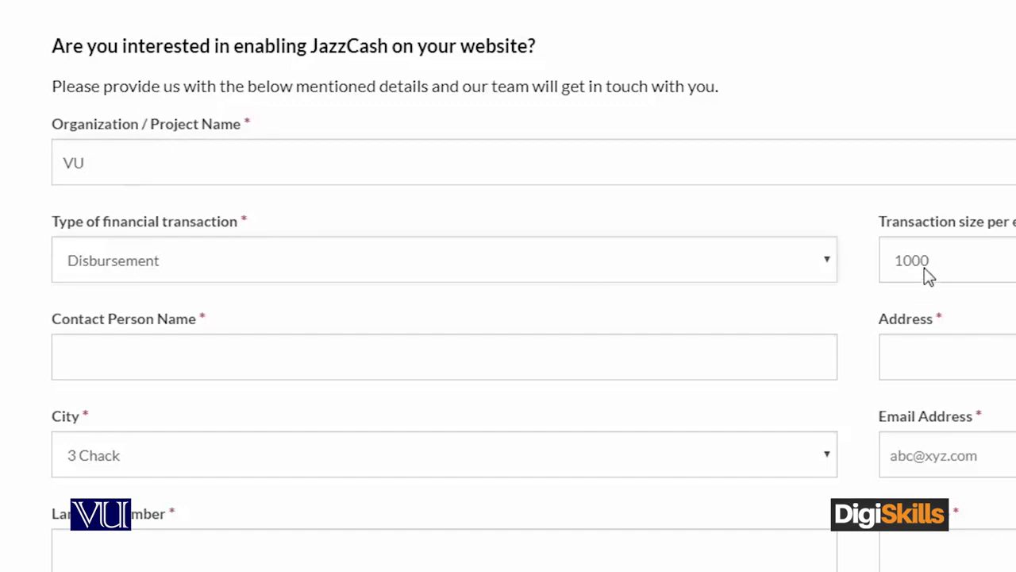
pyautogui.click(827, 260)
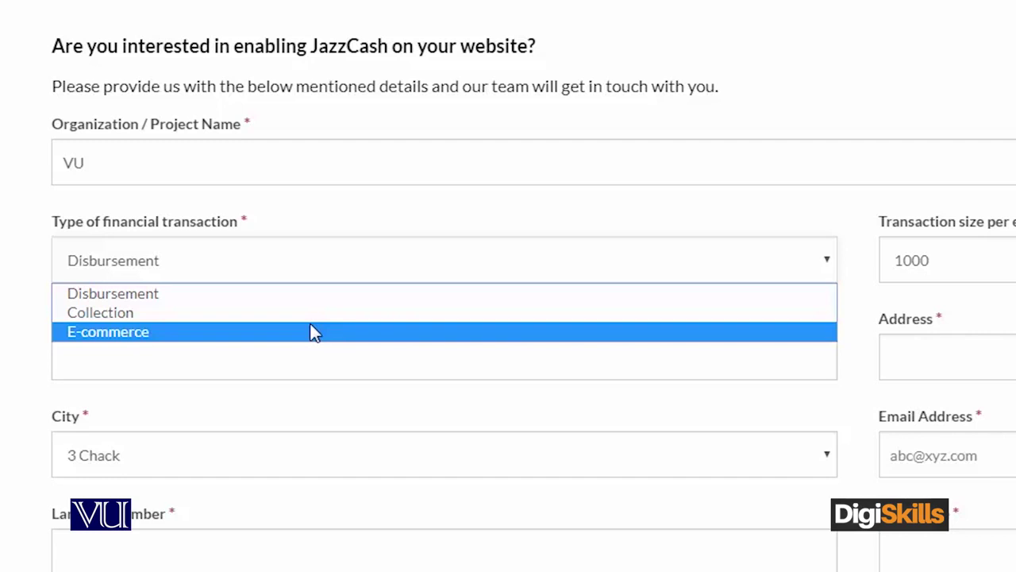
pyautogui.click(311, 332)
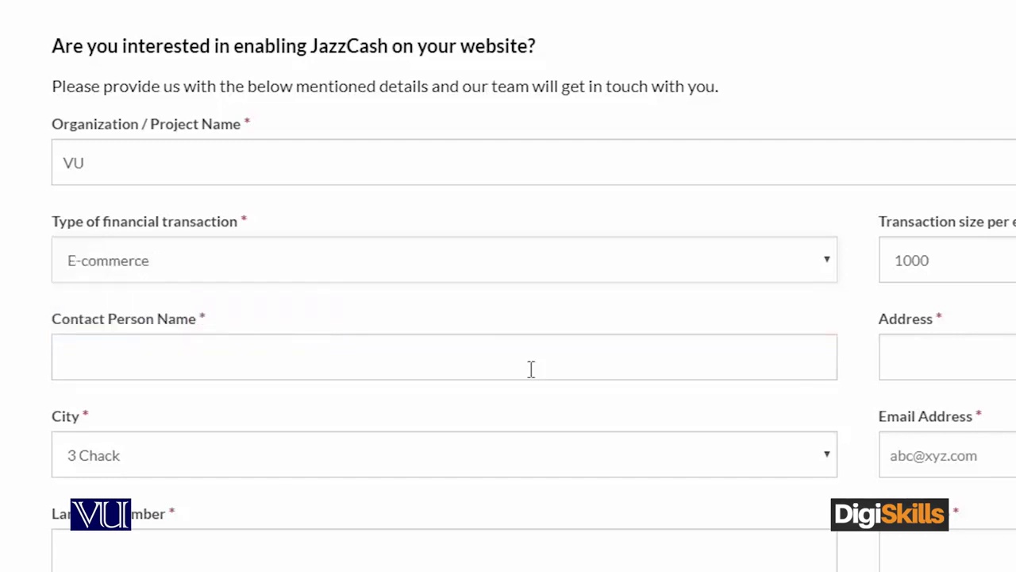
# Enter 'Sheraz' as the contact person name and move on to the Address field
pyautogui.click(499, 356)
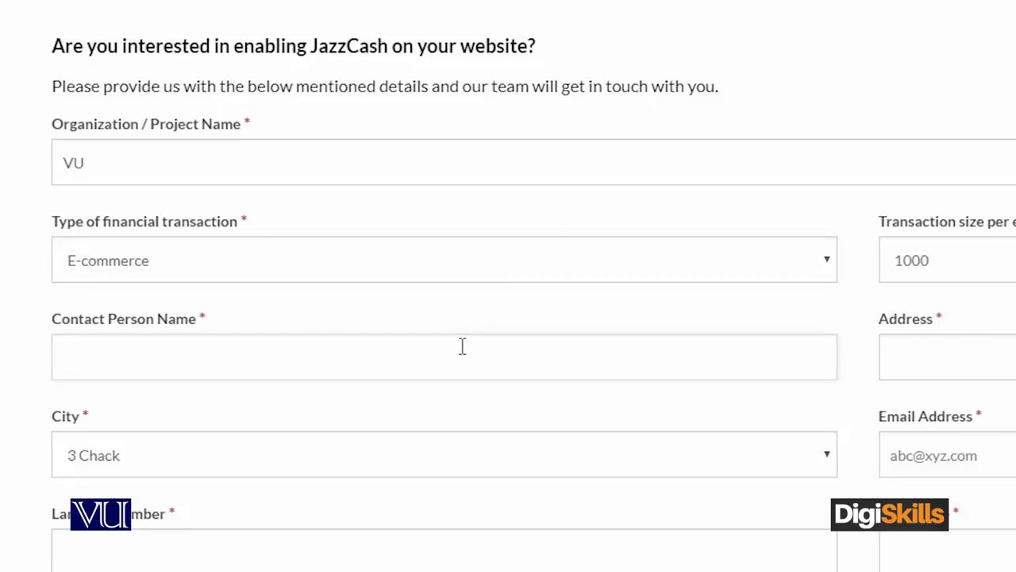
pyautogui.write('Sher')
pyautogui.write('az')
pyautogui.press('Tab')
pyautogui.scroll(-1, 462, 346)
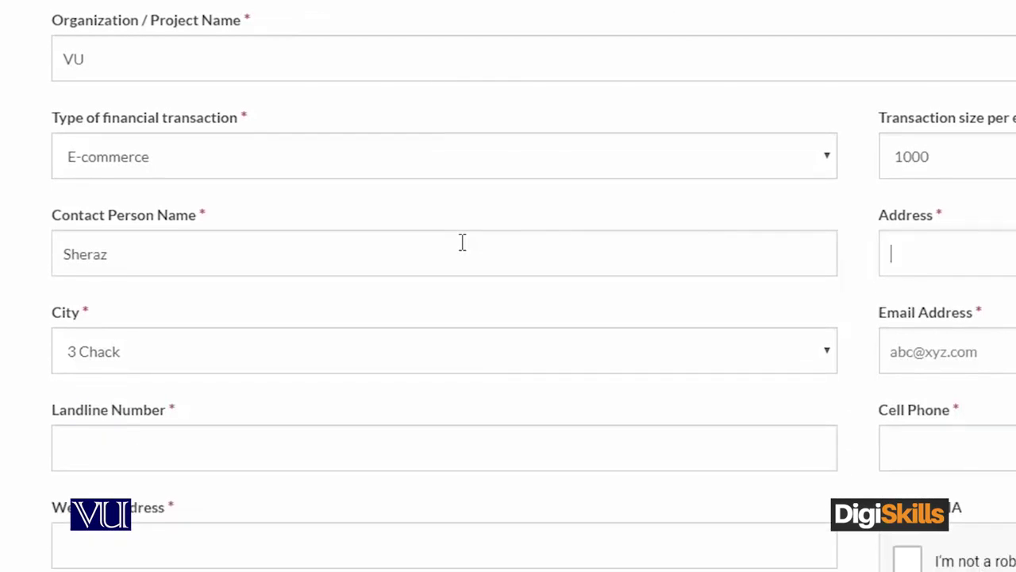
# Select Lahore as the city, then visit the Landline Number and Website Address fields
pyautogui.click(447, 349)
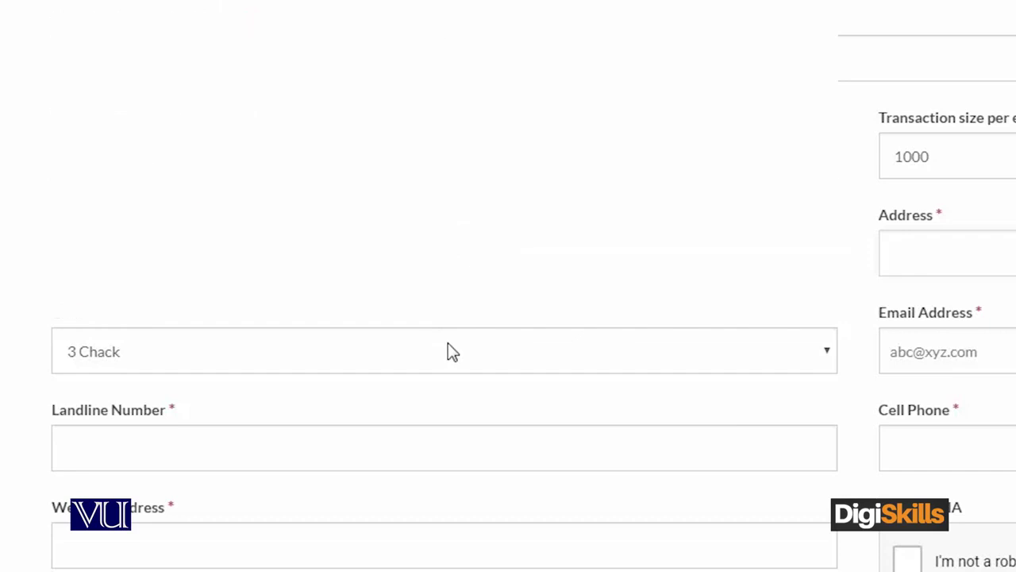
pyautogui.scroll(-10, 672, 295)
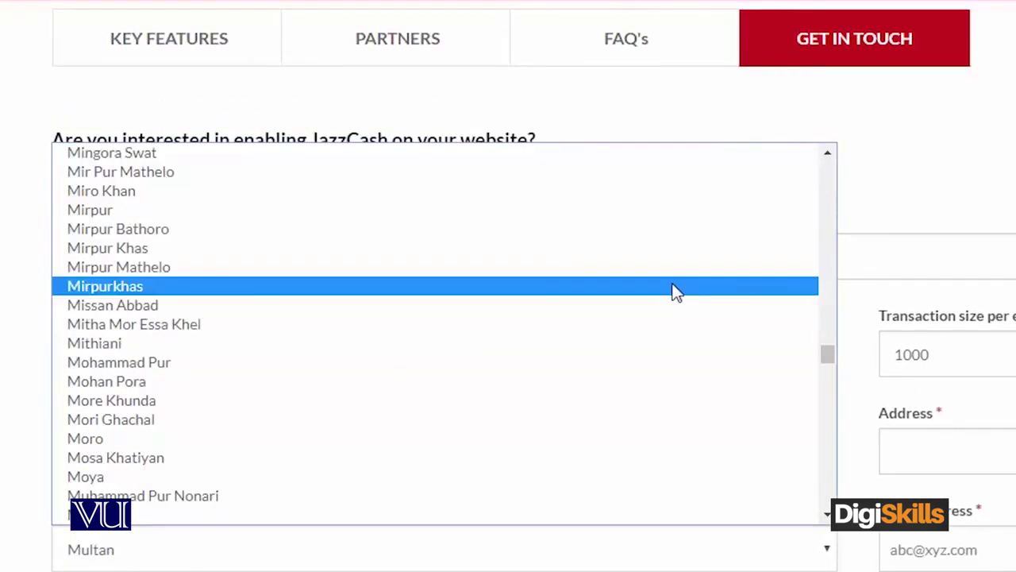
pyautogui.scroll(5, 672, 294)
pyautogui.click(356, 174)
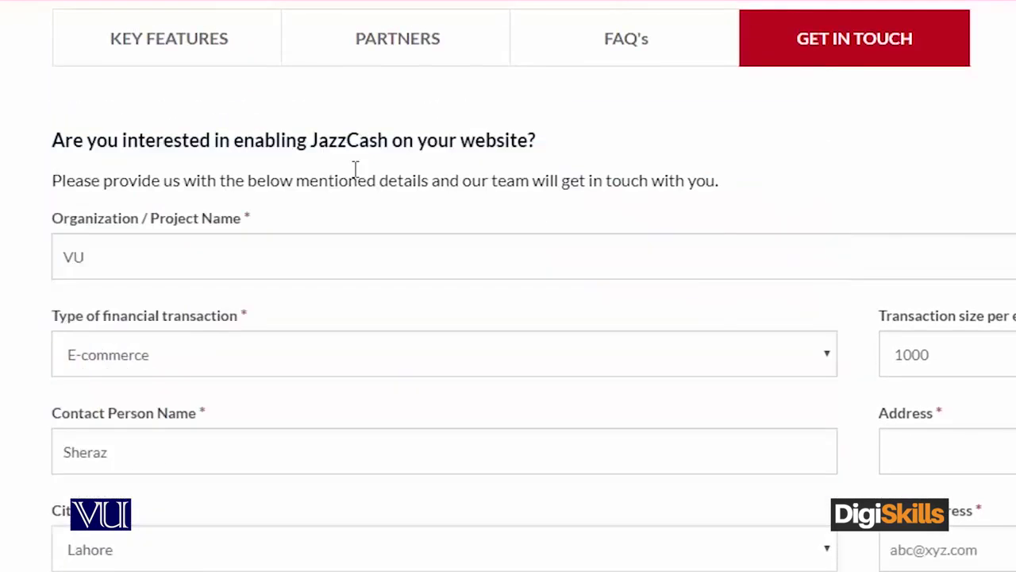
pyautogui.scroll(-5, 354, 317)
pyautogui.scroll(-1, 167, 484)
pyautogui.click(227, 428)
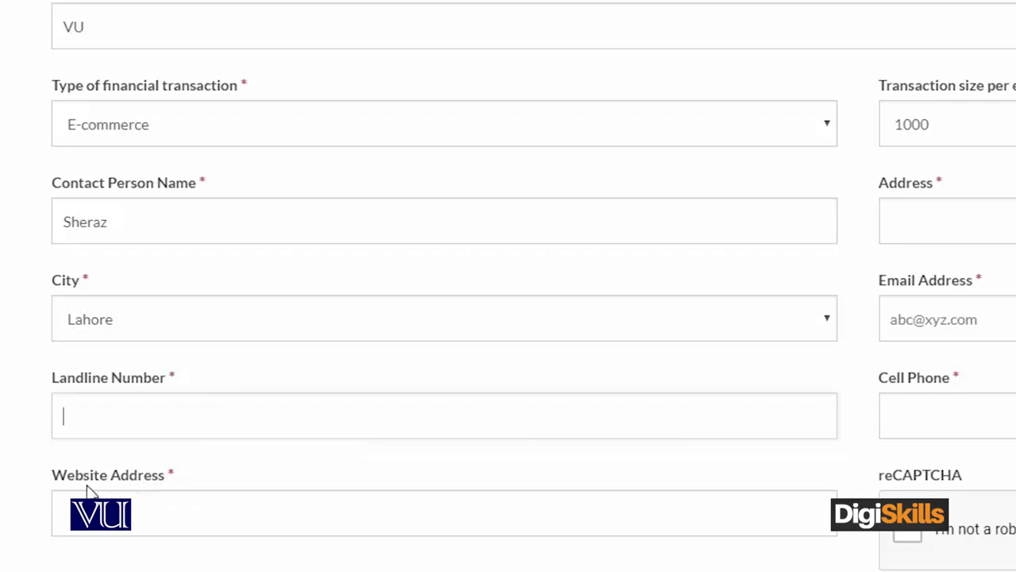
pyautogui.click(166, 526)
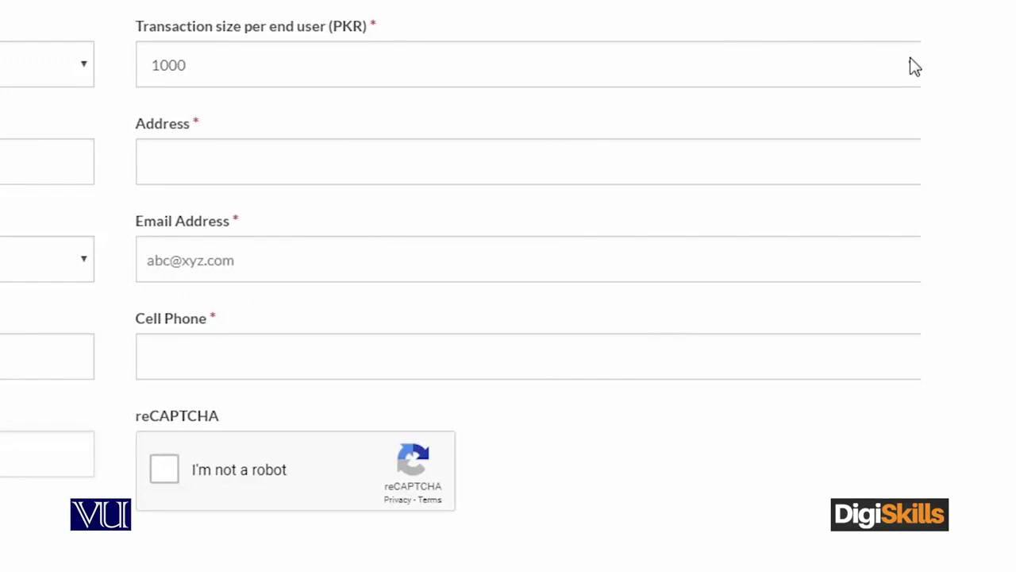
# Show the ranges in the Transaction size per end user (PKR) dropdown
pyautogui.click(917, 71)
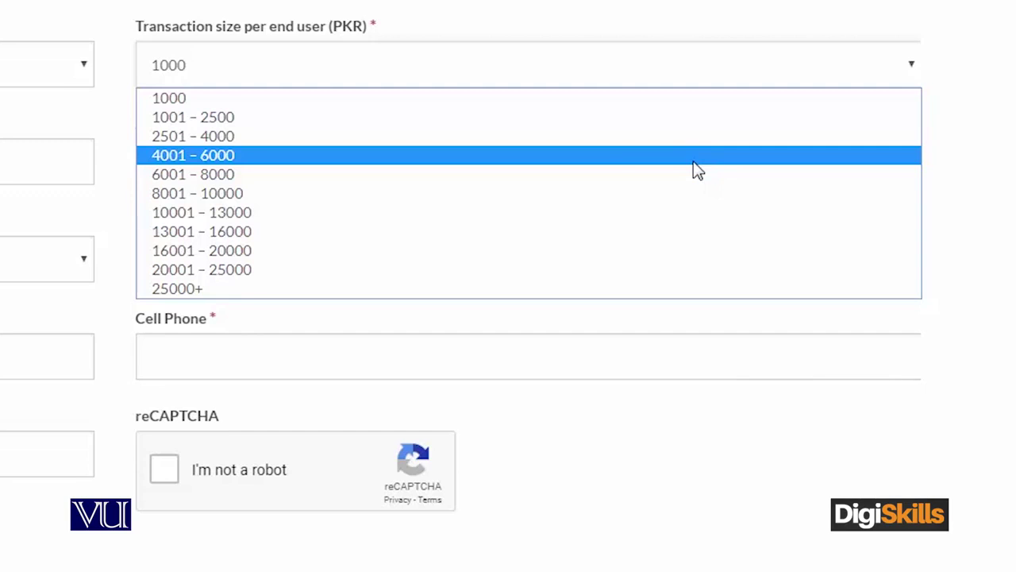
# Choose 8001 – 10000 as transaction size, leaving Address, Email and Cell Phone empty
pyautogui.click(533, 203)
pyautogui.click(507, 173)
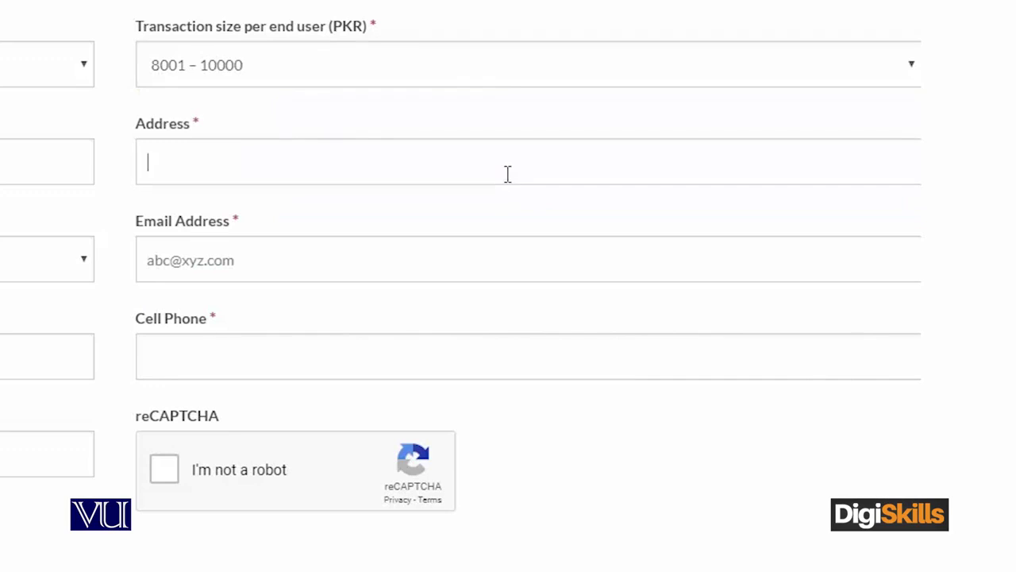
pyautogui.click(467, 251)
pyautogui.click(415, 366)
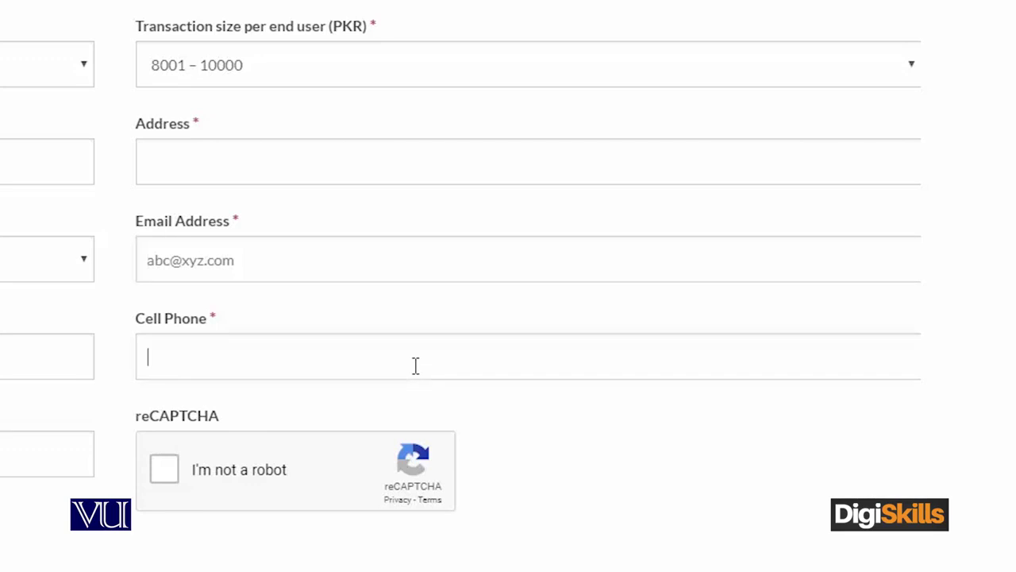